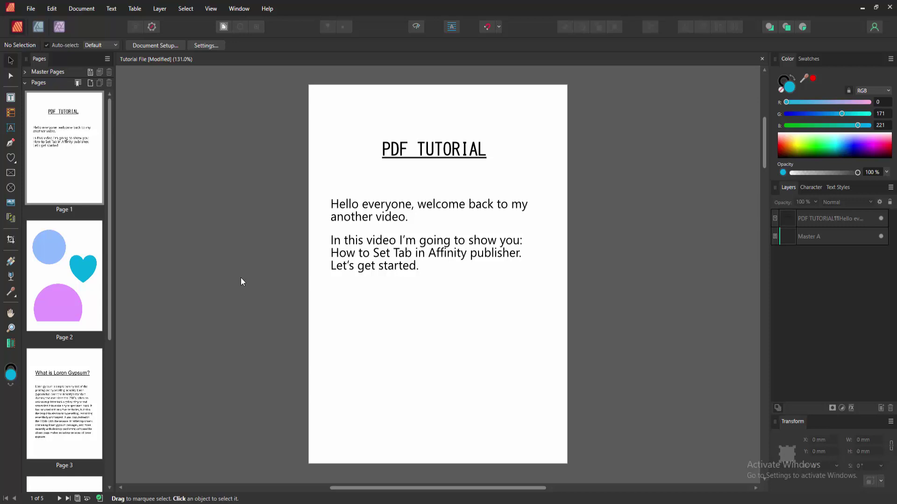
# Step: Start editing the welcome text frame with the caret before 'Hello'
pyautogui.click(82, 272)
pyautogui.click(75, 114)
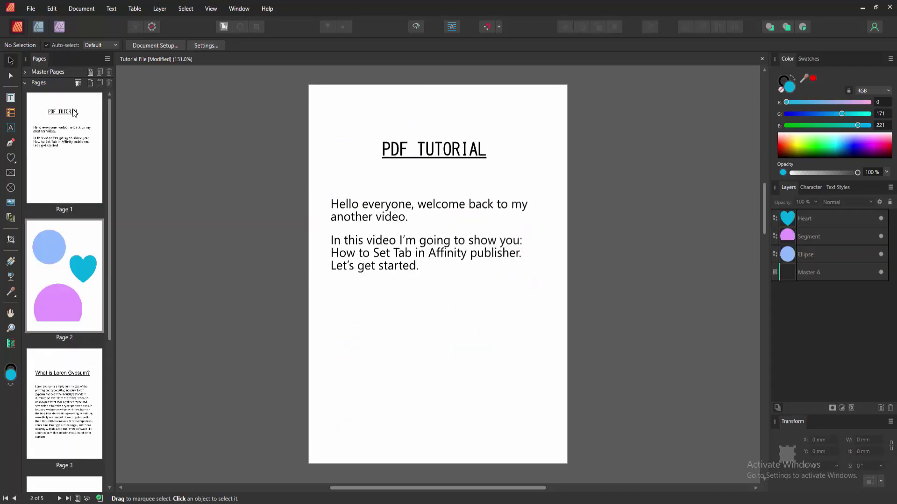
pyautogui.click(332, 231)
pyautogui.doubleClick(332, 204)
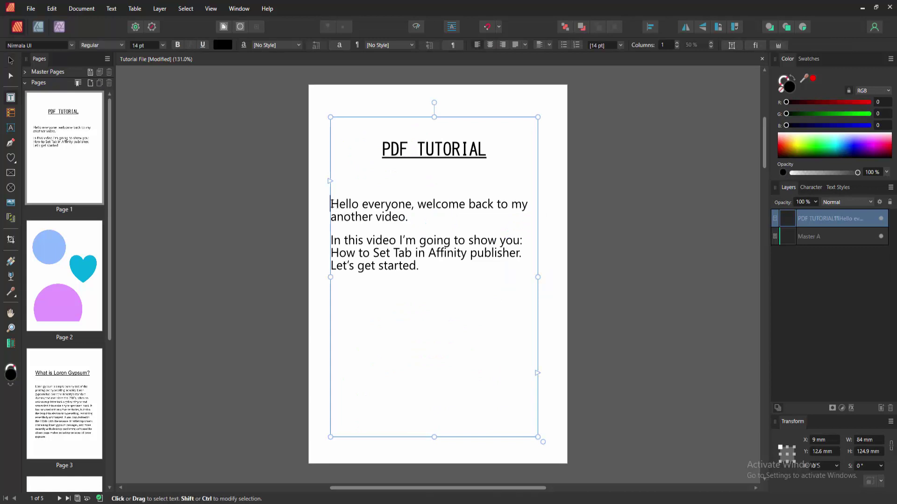
# Step: Show the text ruler above the frame and open the Paragraph panel
pyautogui.click(213, 11)
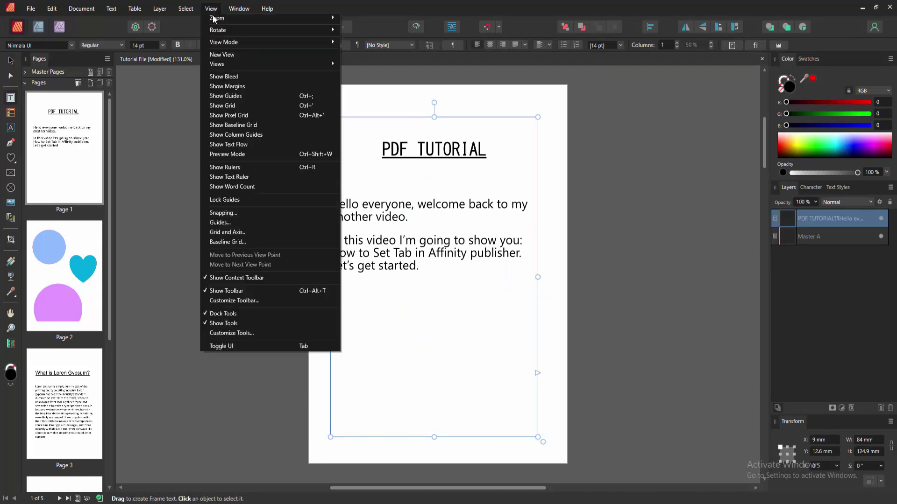
pyautogui.click(226, 177)
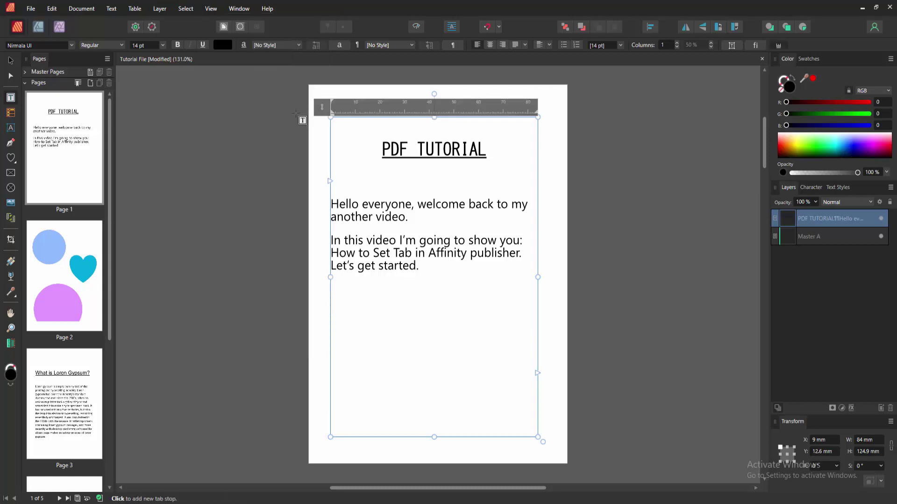
pyautogui.click(231, 10)
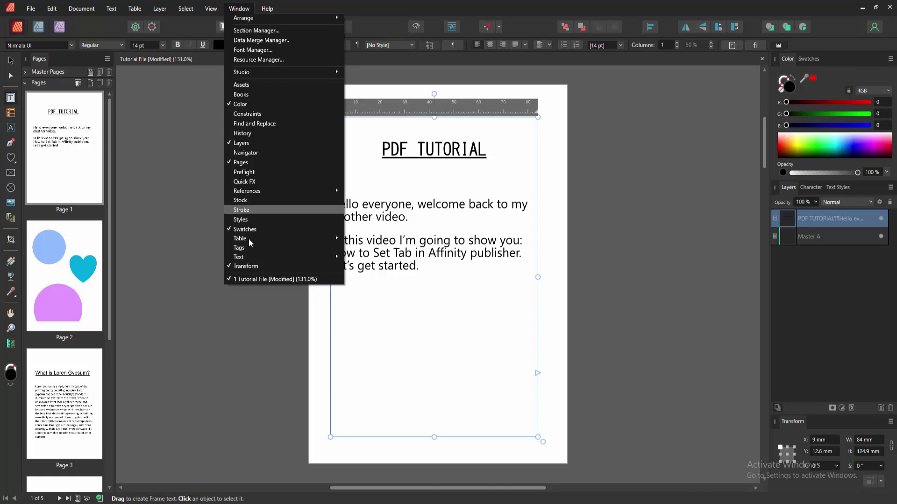
pyautogui.moveTo(239, 258)
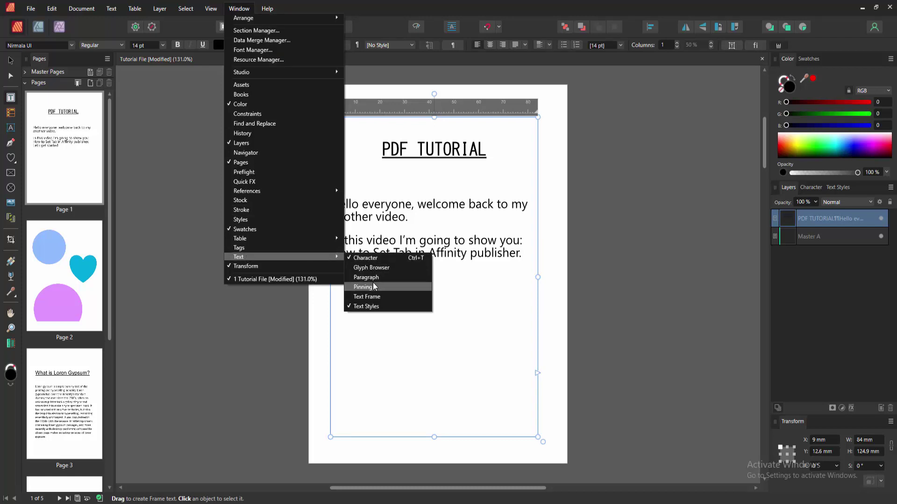
pyautogui.click(374, 279)
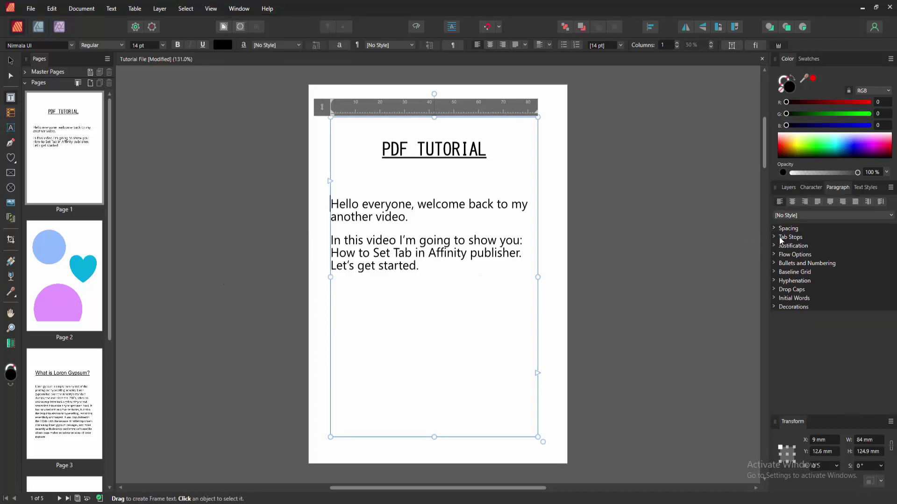
# Step: Add a 12.7 mm tab stop under Tab Stops and tab-indent the line starting 'Hello'
pyautogui.click(775, 237)
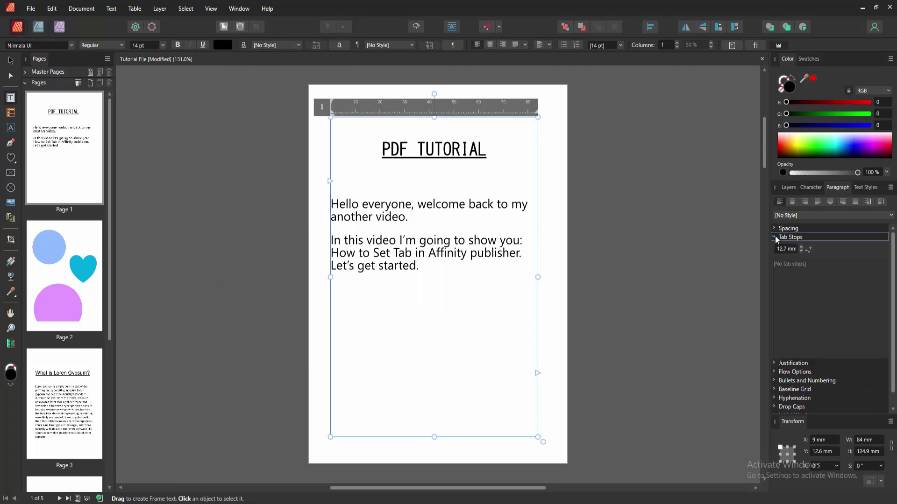
pyautogui.click(809, 249)
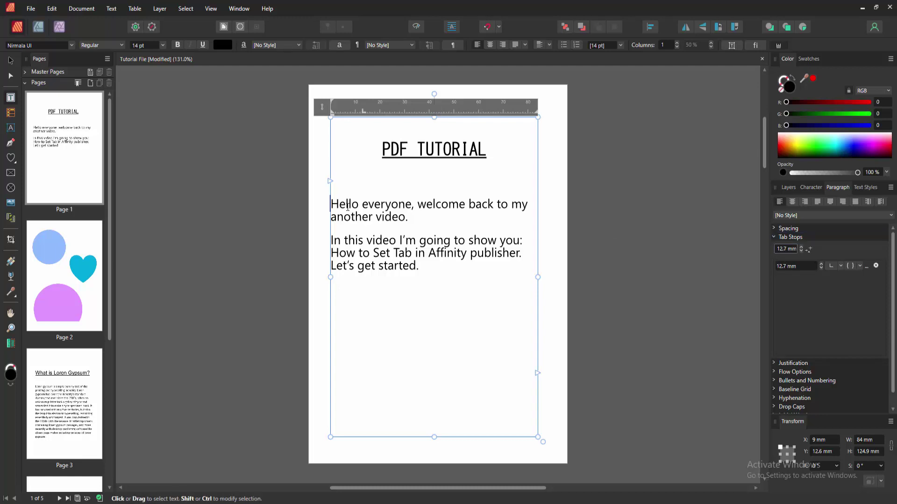
pyautogui.click(332, 204)
pyautogui.press('Tab')
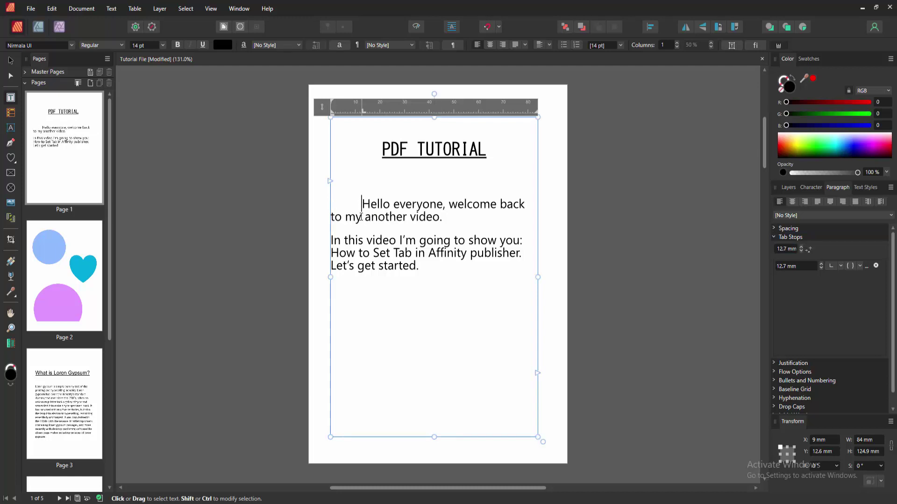
# Step: Add a second tab stop set to 5 mm
pyautogui.click(808, 248)
pyautogui.doubleClick(792, 278)
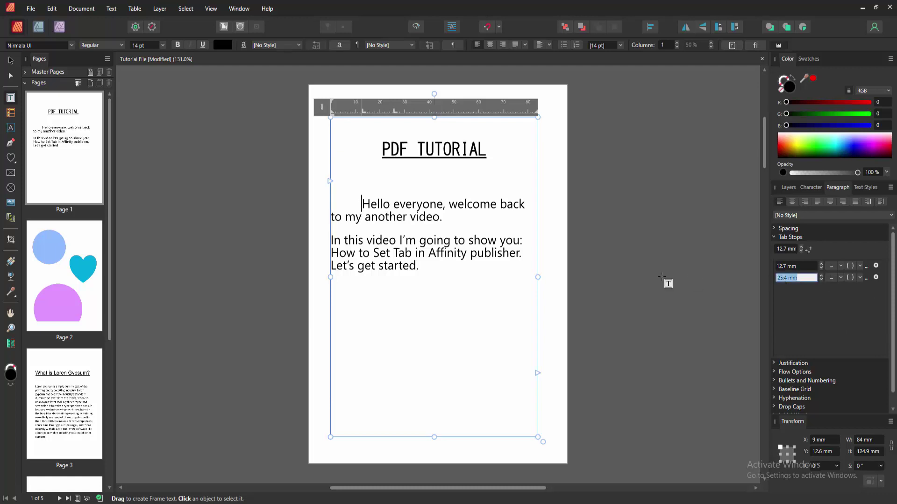
pyautogui.write('5')
pyautogui.press('Return')
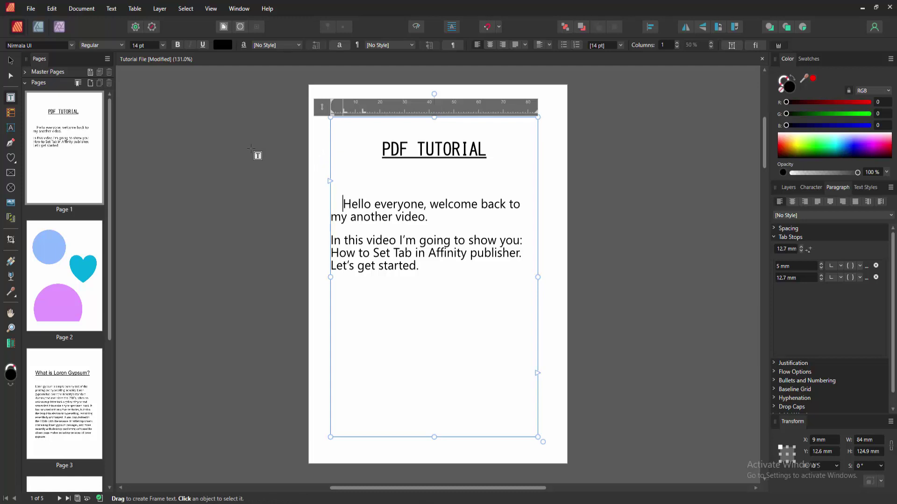
# Step: Indent the first line of the 'In this video' paragraph with a tab
pyautogui.click(257, 155)
pyautogui.click(363, 217)
pyautogui.click(331, 241)
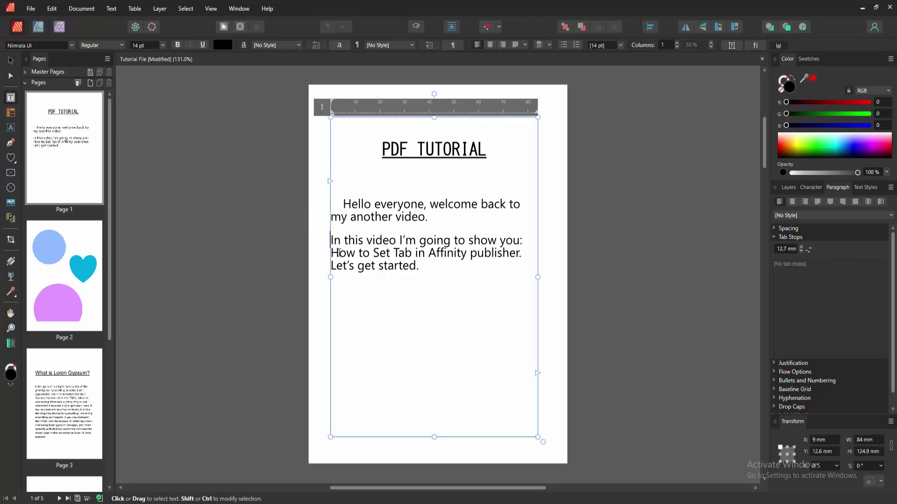
pyautogui.press('Right')
pyautogui.press('Right')
pyautogui.press('Right')
pyautogui.press('Tab')
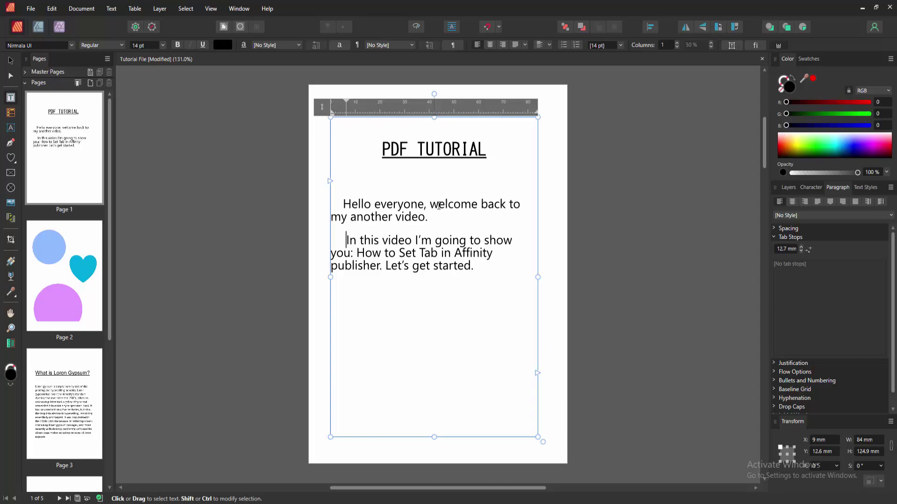